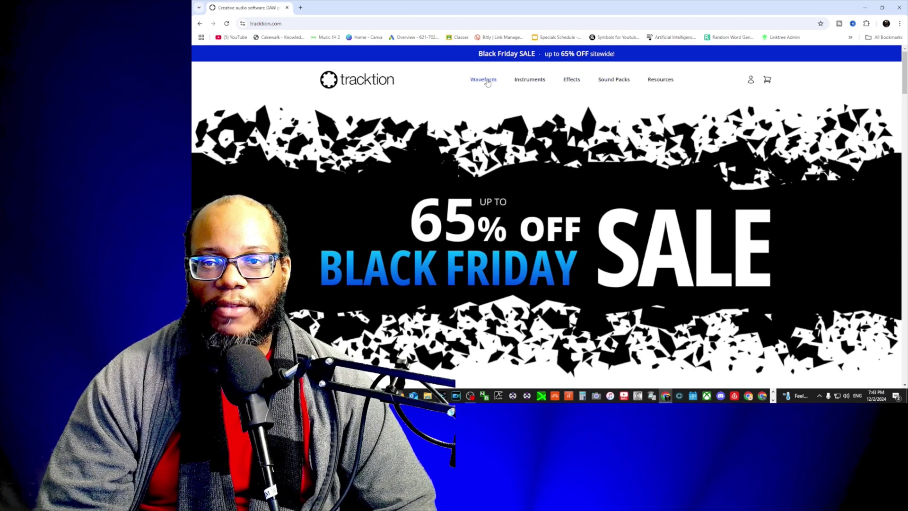
- Sign in to the Tracktion account with the saved credentials and open the account downloads list
left_click(750, 80)
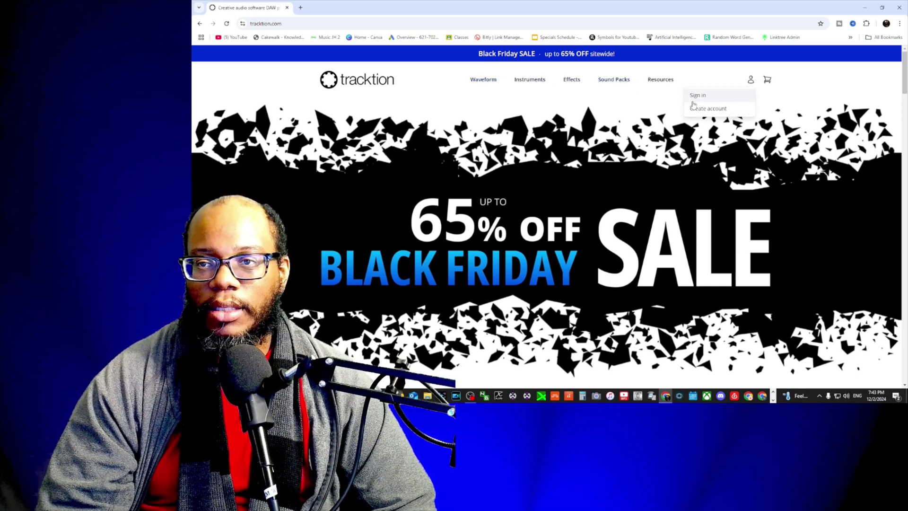
left_click(696, 95)
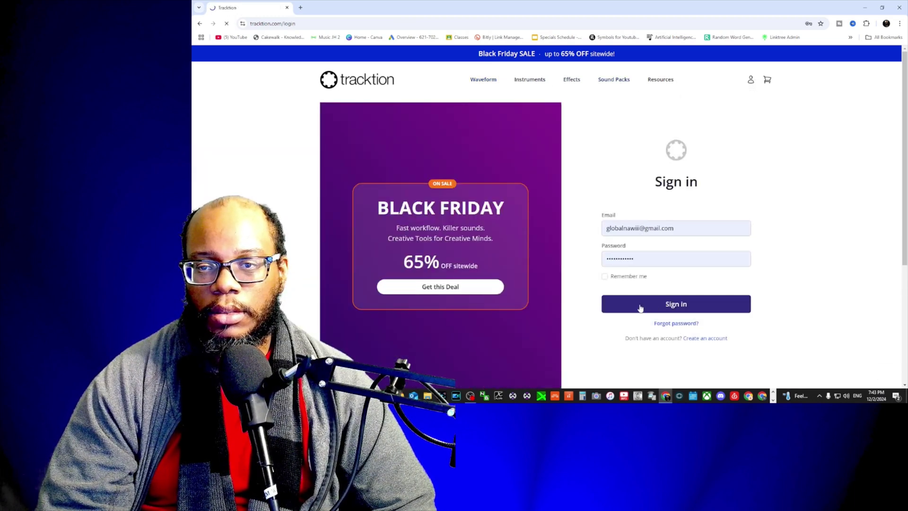
left_click(640, 308)
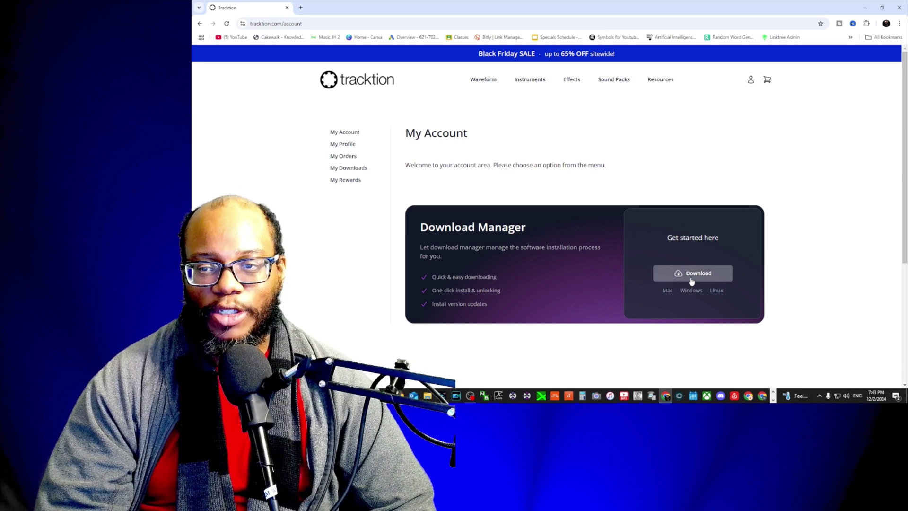
left_click(347, 169)
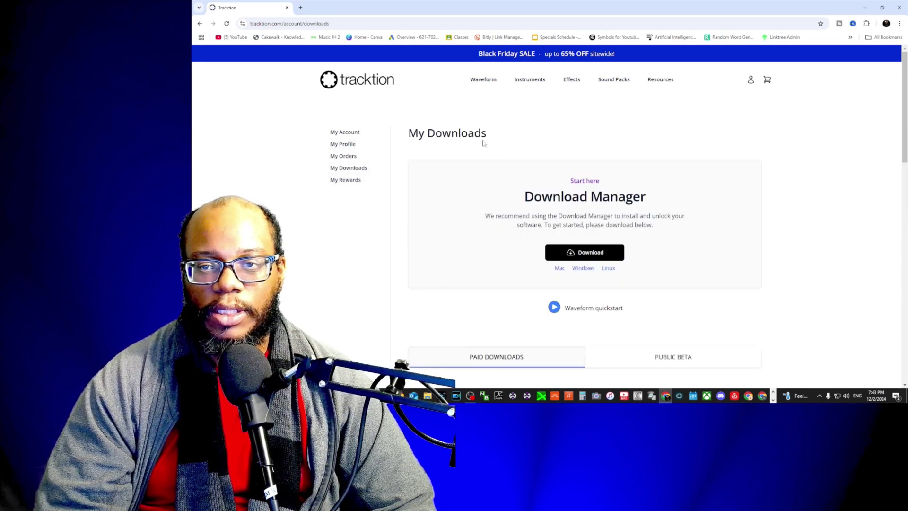
- Scroll to Individual Downloads and show the Mac, Windows, Linux and Pi builds of Waveform Pro 13
scroll(568, 275, "down", 3)
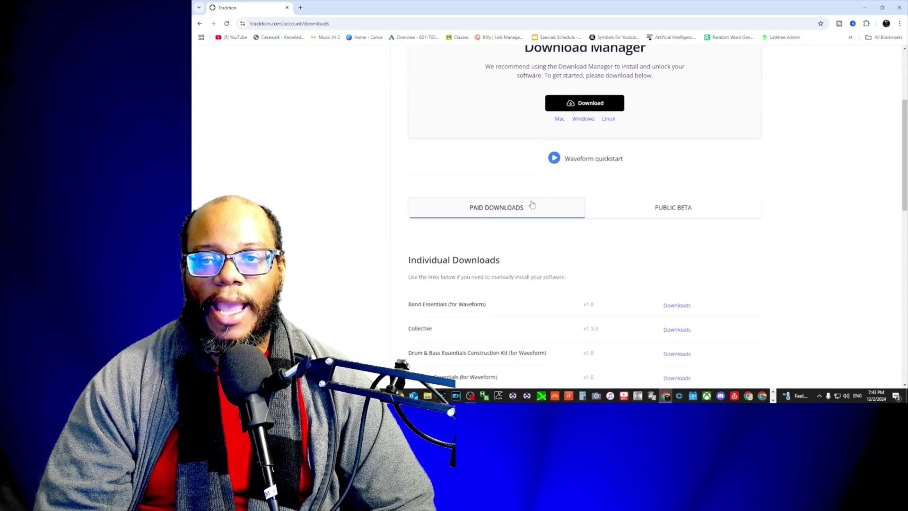
scroll(532, 202, "down", 3)
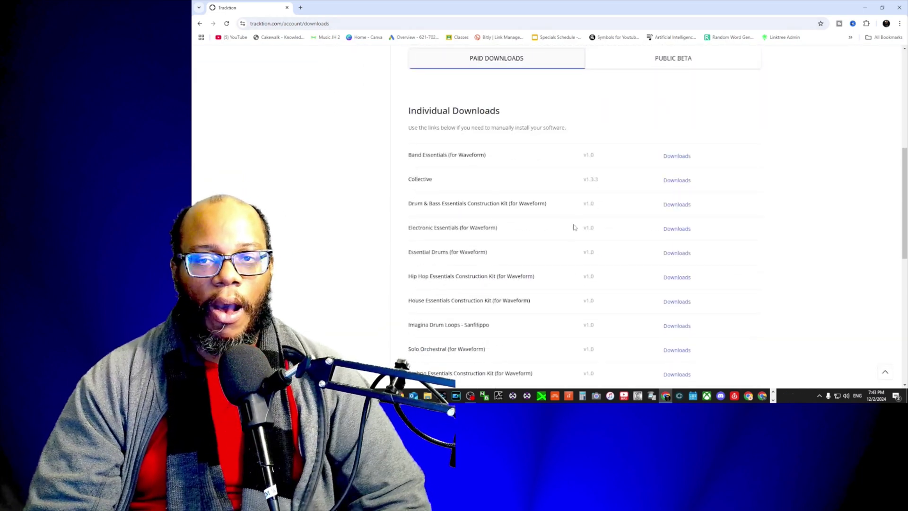
scroll(489, 225, "down", 3)
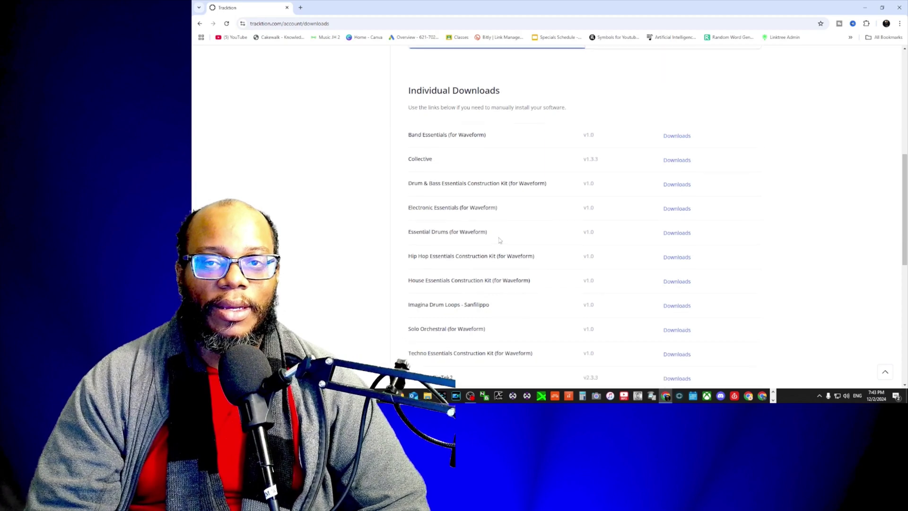
scroll(474, 260, "down", 3)
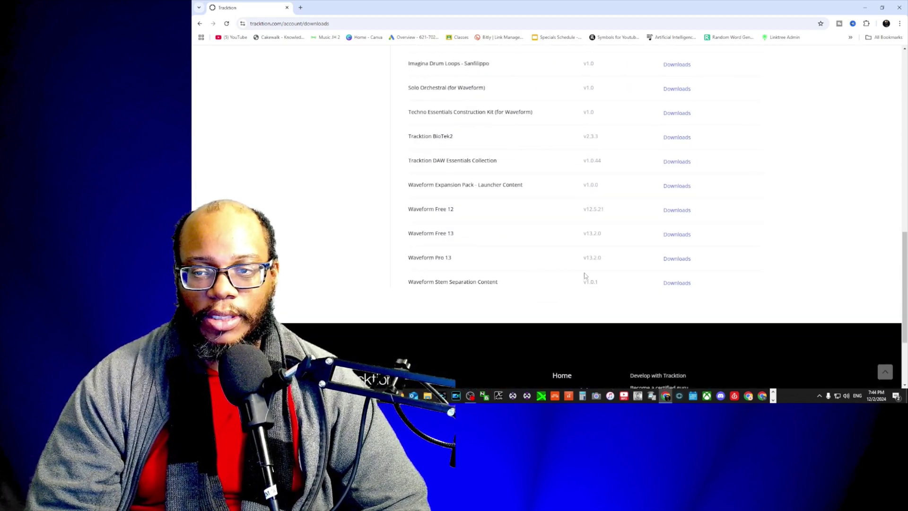
left_click(686, 261)
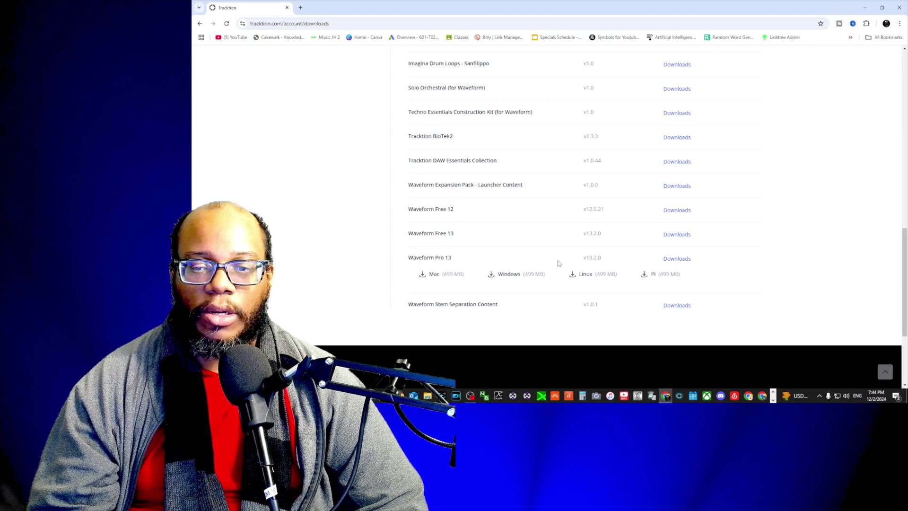
left_click(426, 396)
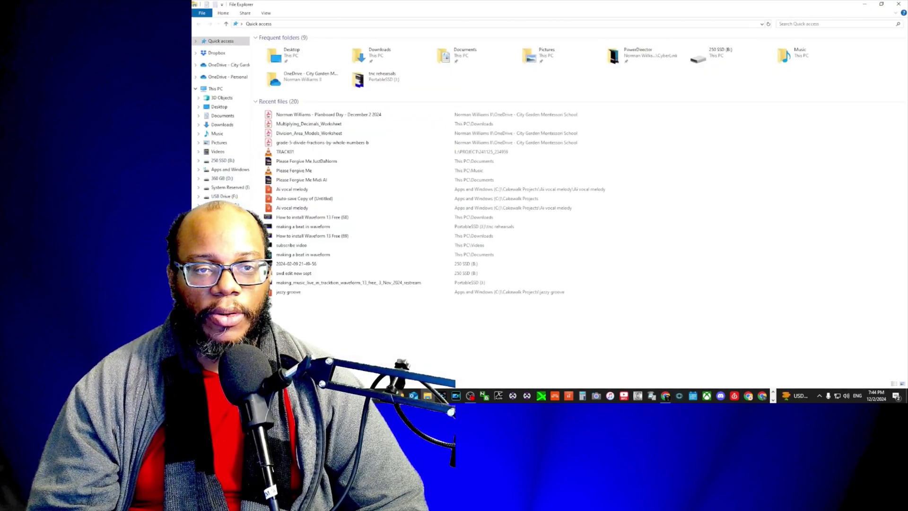
- Open the Downloads folder in File Explorer and launch Waveform
left_click(222, 124)
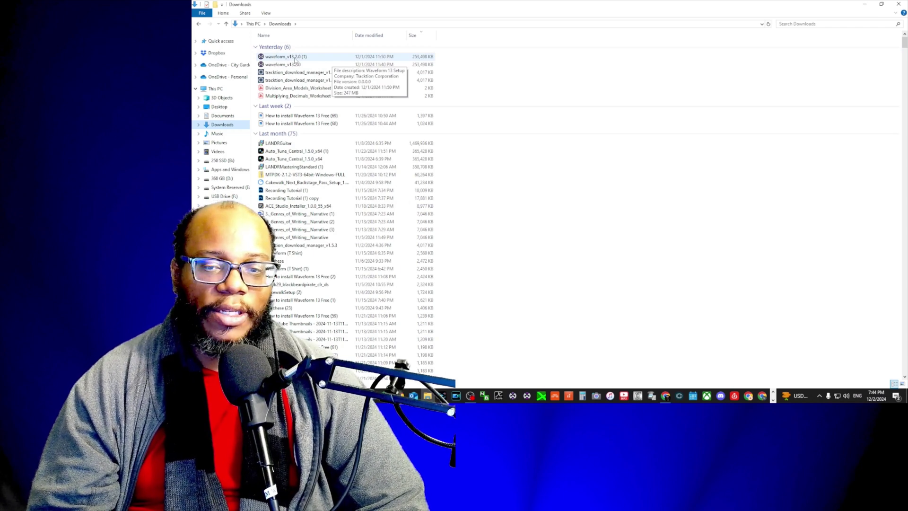
left_click(527, 396)
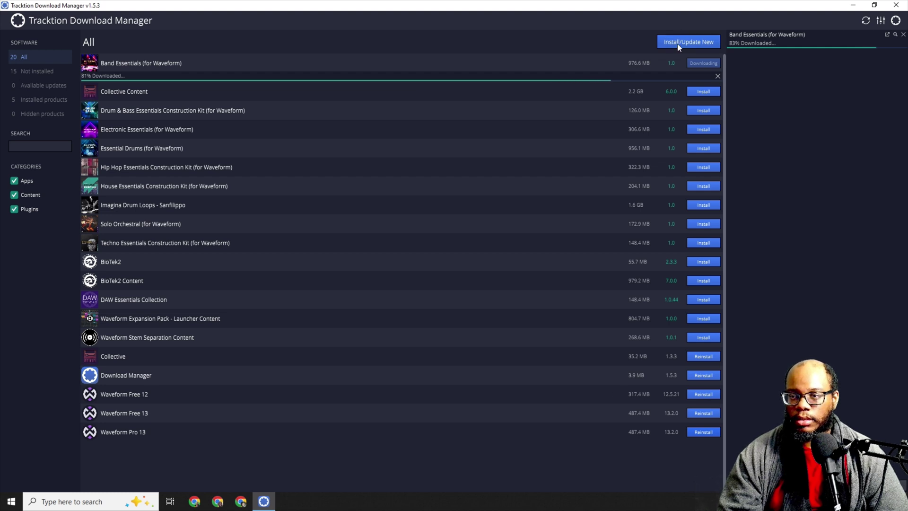
- Install all new content and plugins, including Band Essentials and BioTek2, with Install/Update New
left_click(679, 47)
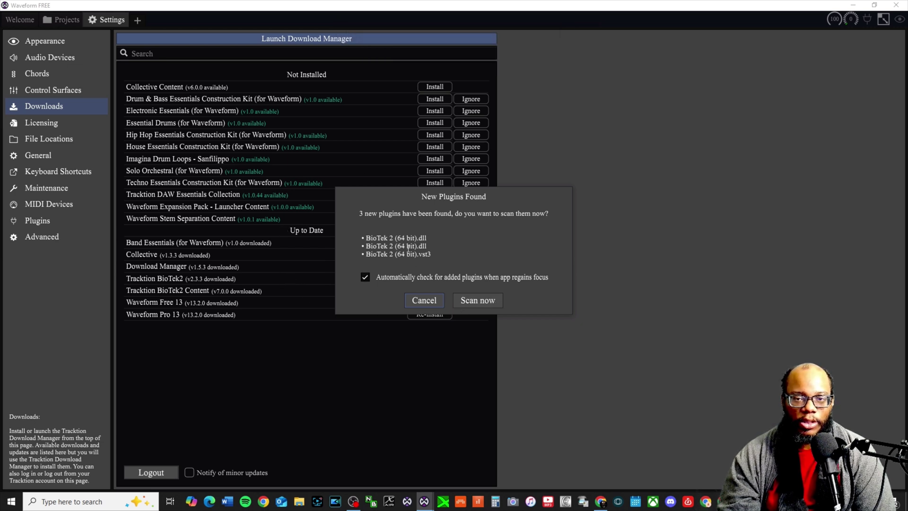
- Scan the 3 new BioTek 2 plugins and pick the best available feature set, accepting the restart notice
left_click(490, 304)
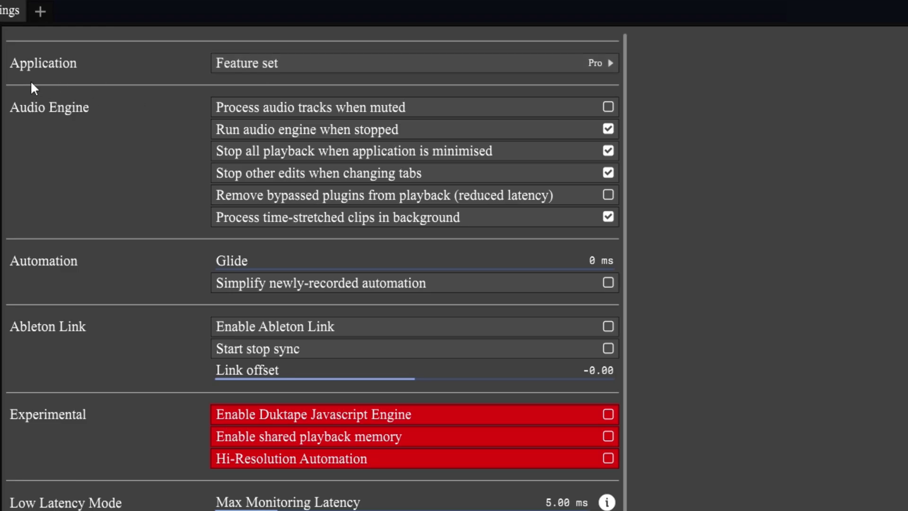
left_click(243, 62)
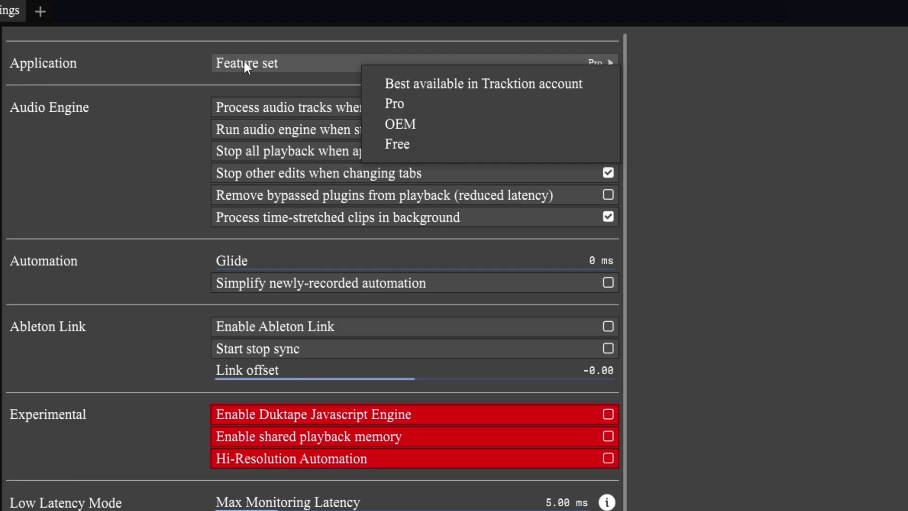
left_click(462, 82)
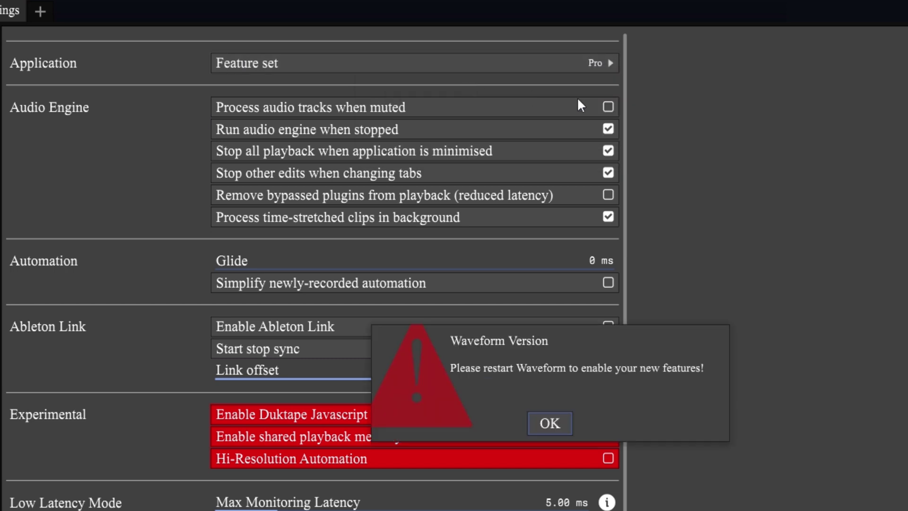
left_click(550, 423)
- Switch the feature set to Free, then to Pro, accepting each restart notice
left_click(581, 62)
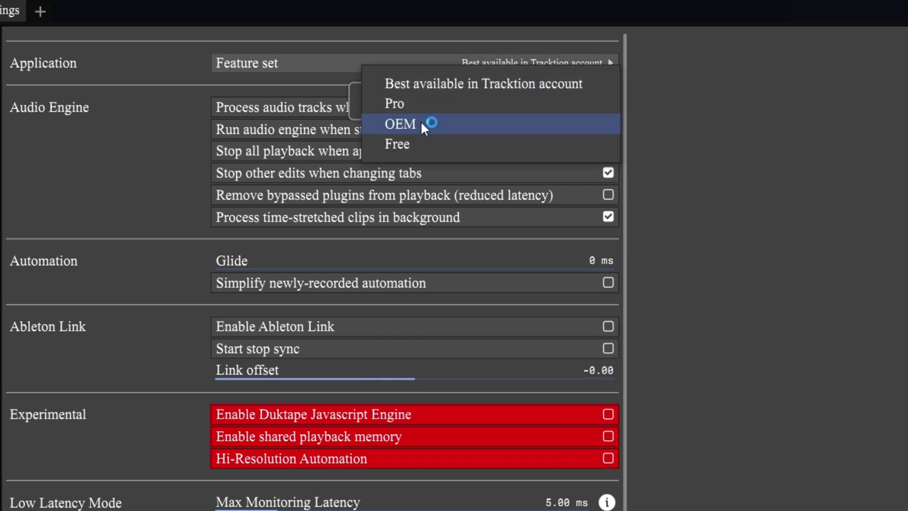
left_click(414, 142)
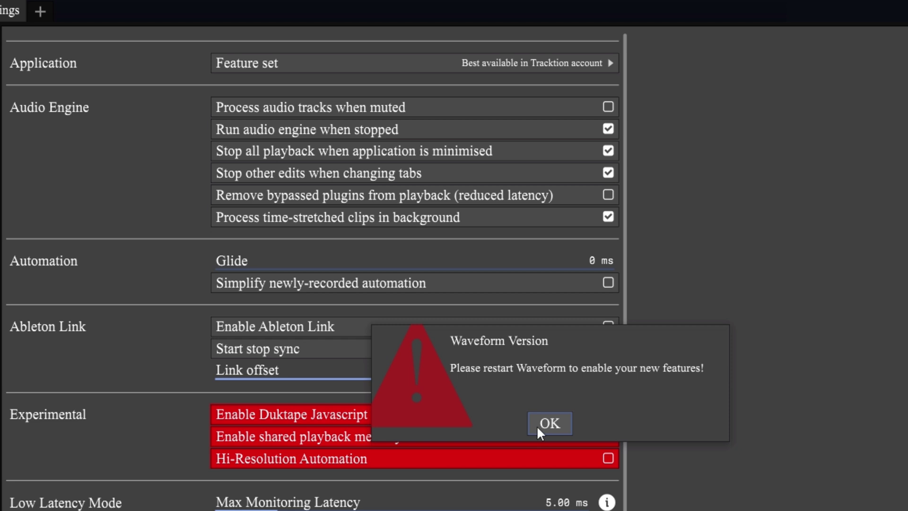
left_click(548, 422)
left_click(574, 67)
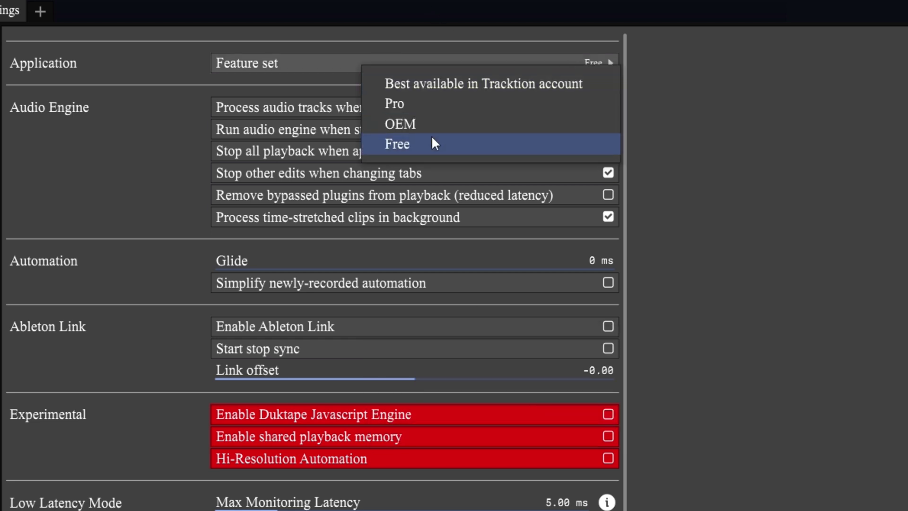
left_click(399, 103)
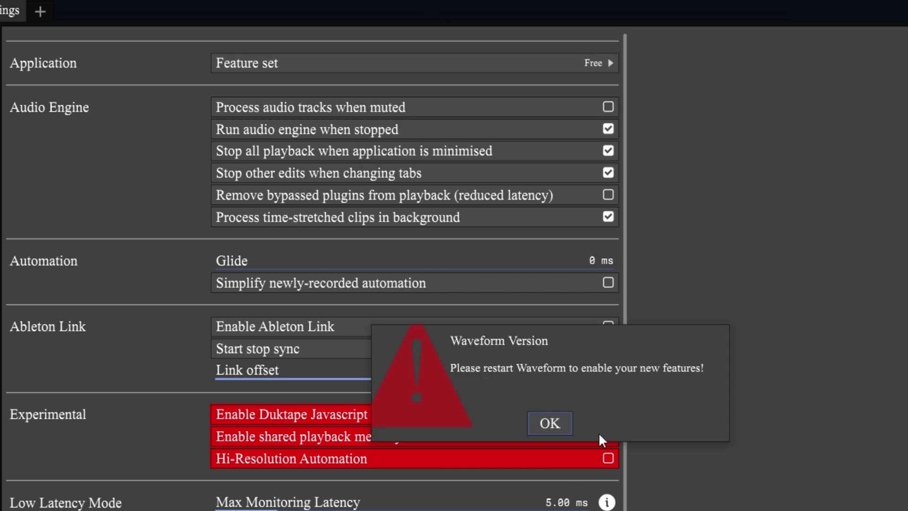
left_click(549, 424)
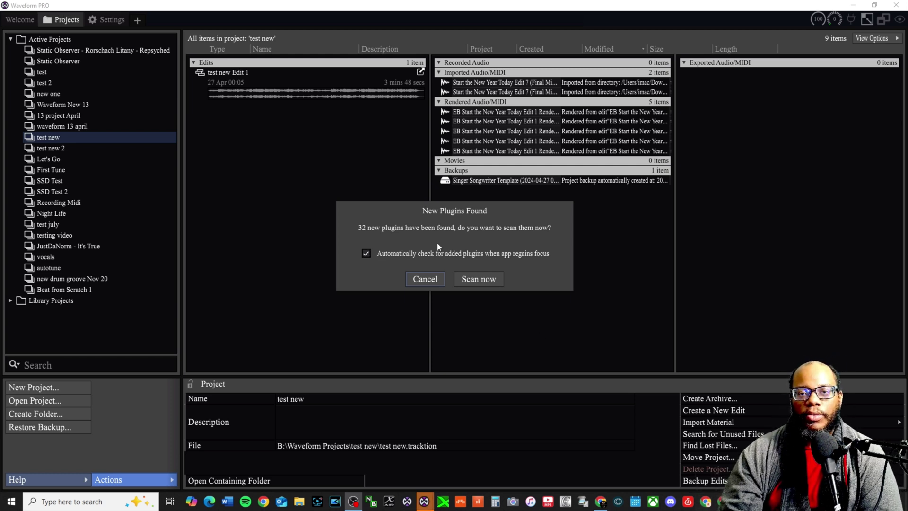
- Answer the 32 new plugins notice with Scan now, returning to the 'test new' project
left_click(479, 281)
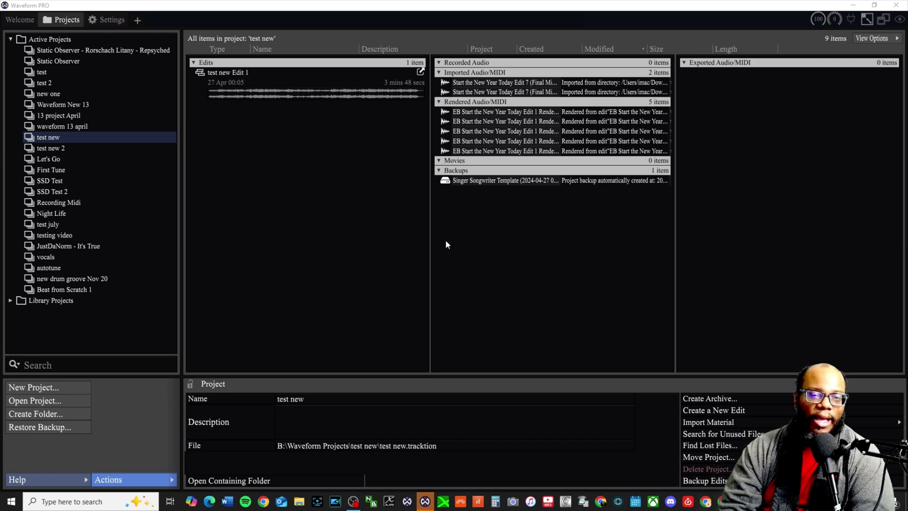
- From the Welcome page, switch to the light scheme and apply the High Contrast colour preset
left_click(19, 19)
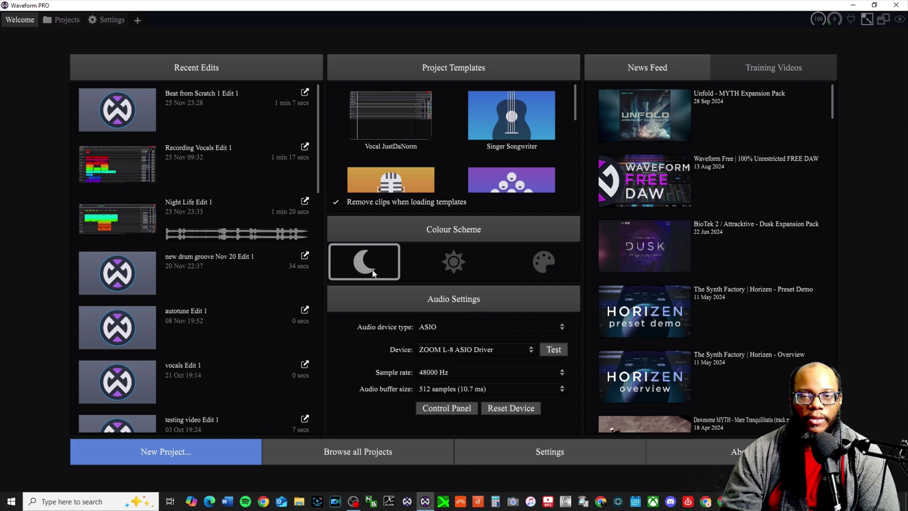
left_click(455, 263)
left_click(539, 264)
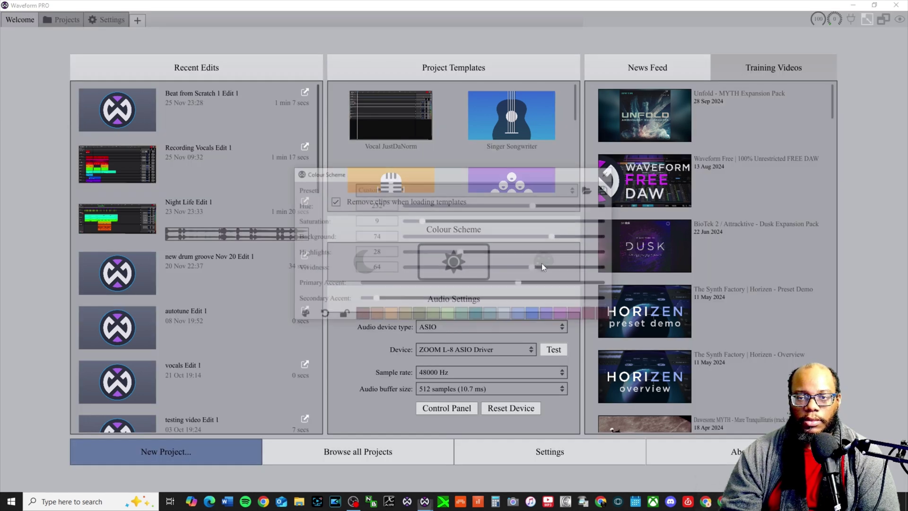
left_click(524, 189)
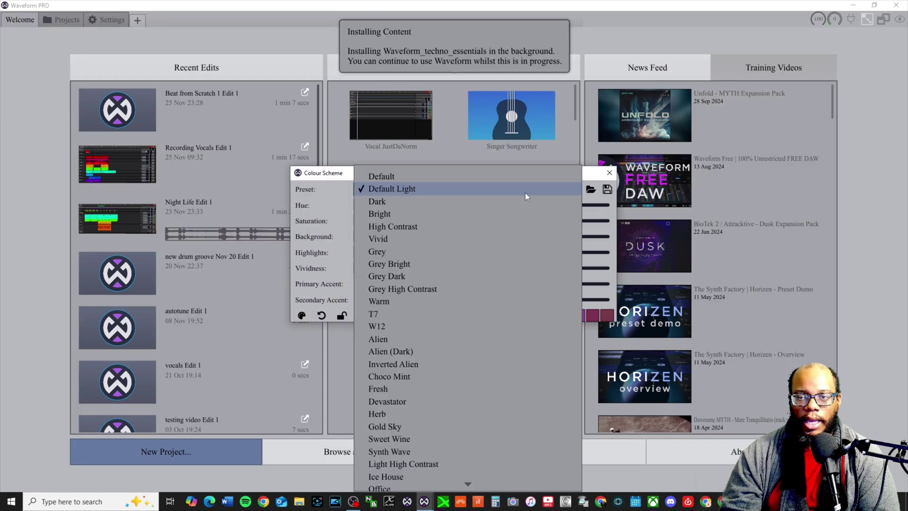
left_click(421, 227)
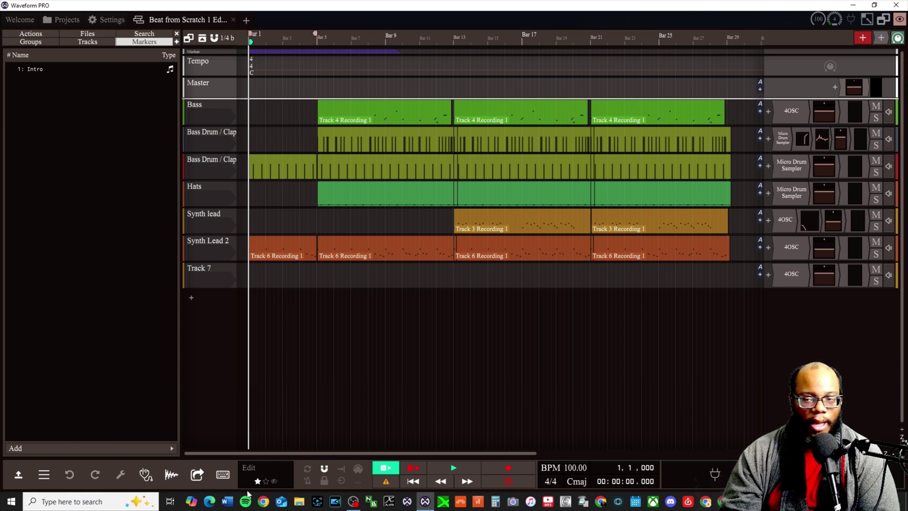
left_click(145, 475)
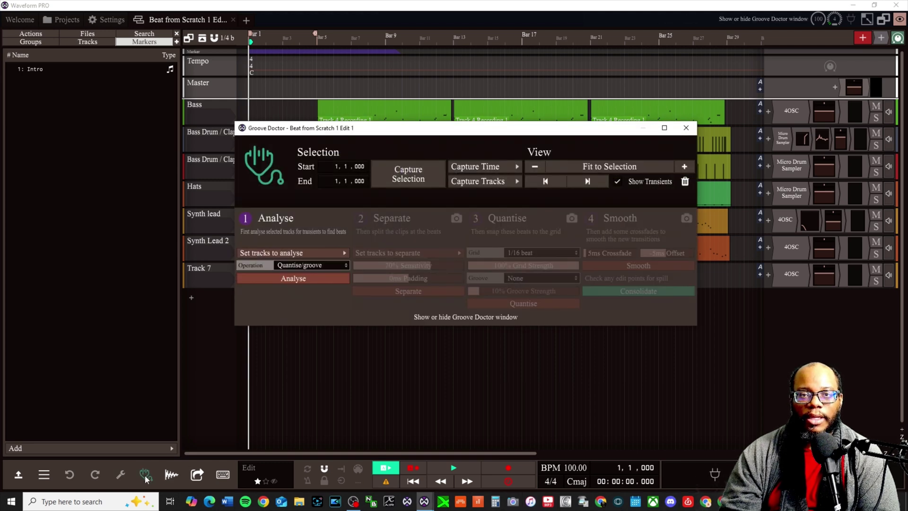
left_click(145, 476)
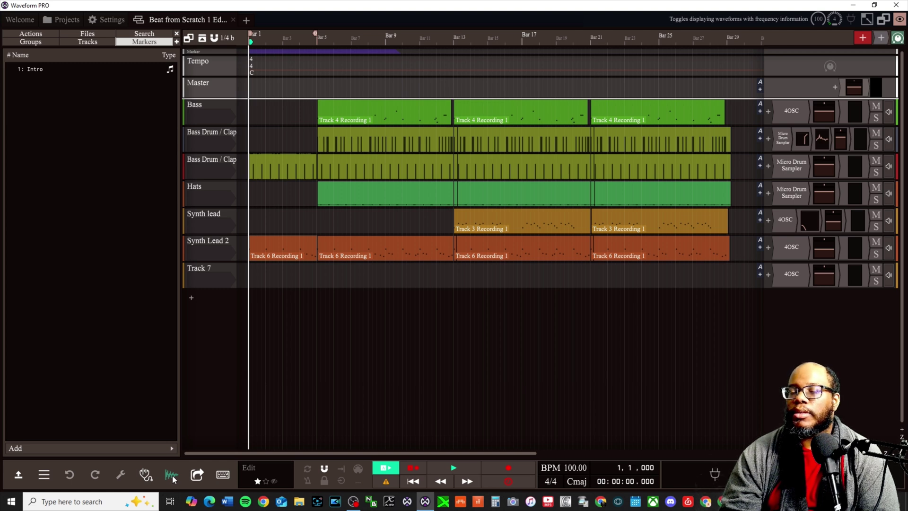
- Open the Quick Actions window and toggle the mixer, MIDI editor and overview, leaving the overview shown
left_click(199, 475)
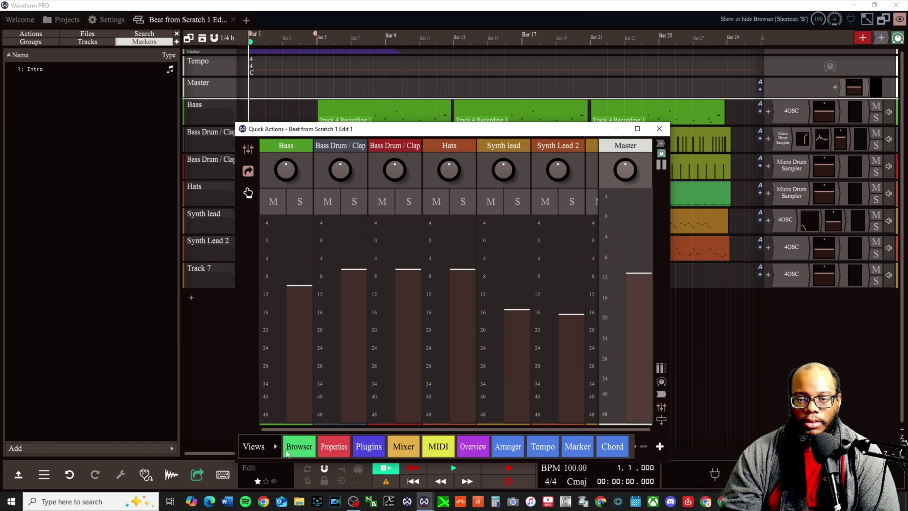
left_click(414, 449)
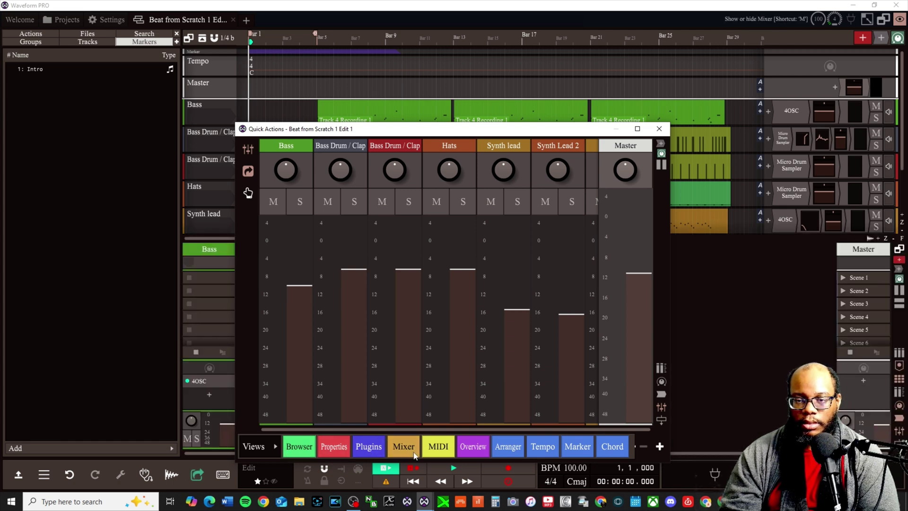
left_click(398, 449)
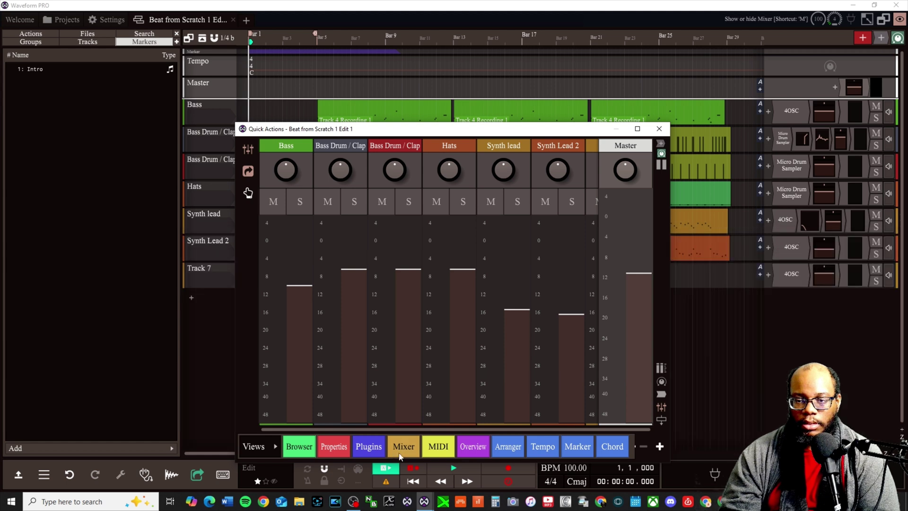
left_click(433, 445)
left_click(433, 445)
left_click(471, 445)
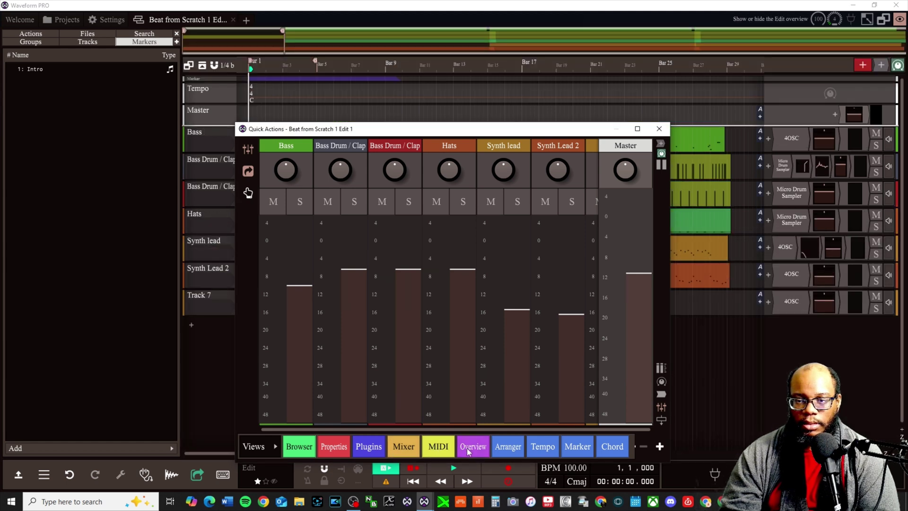
left_click(471, 446)
left_click(471, 448)
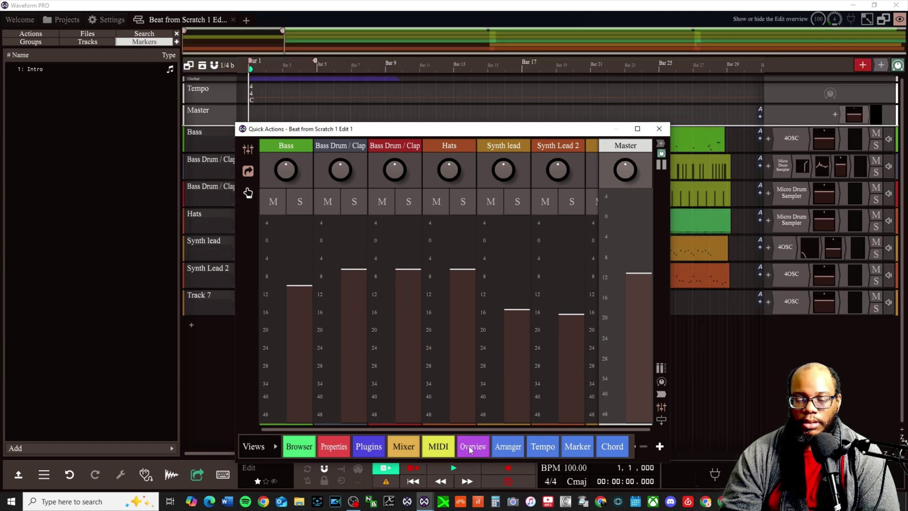
- Toggle the arranger, tempo, chord, browser and properties views, ending with tempo, arranger, chord and plugins hidden
left_click(510, 449)
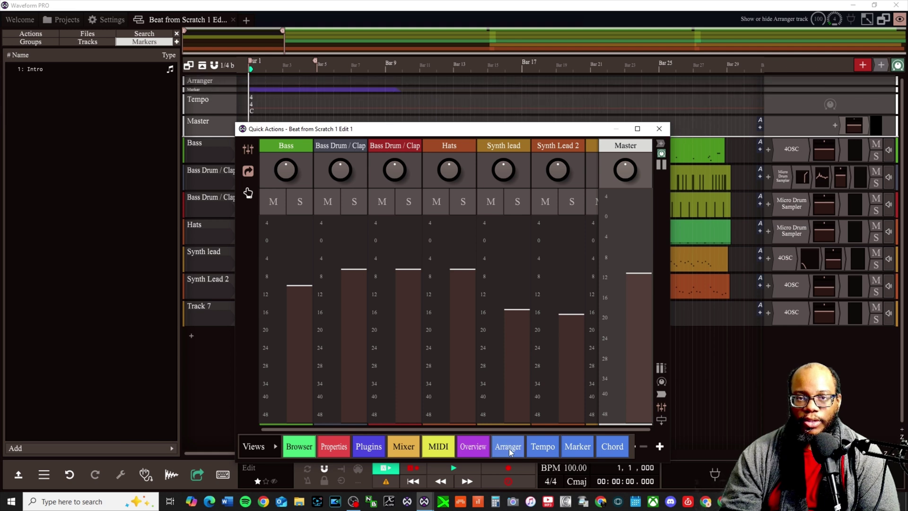
left_click(509, 450)
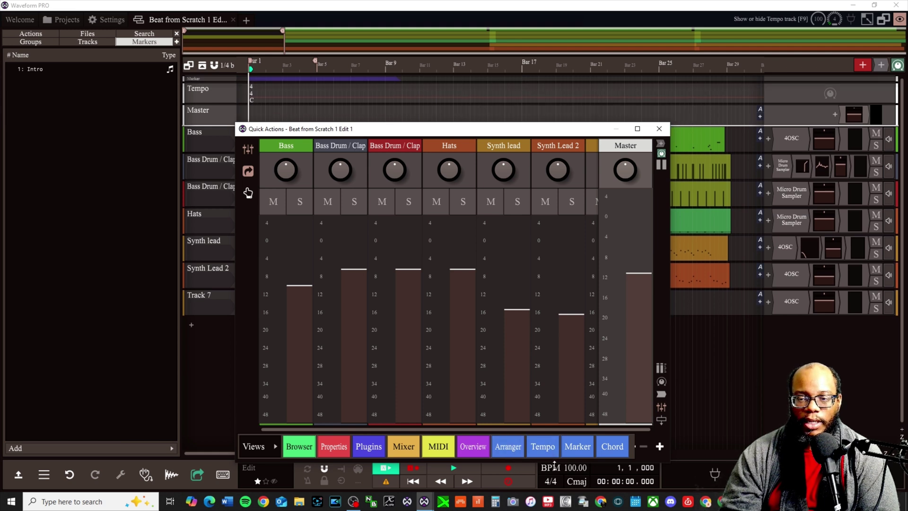
left_click(543, 448)
left_click(543, 448)
left_click(544, 447)
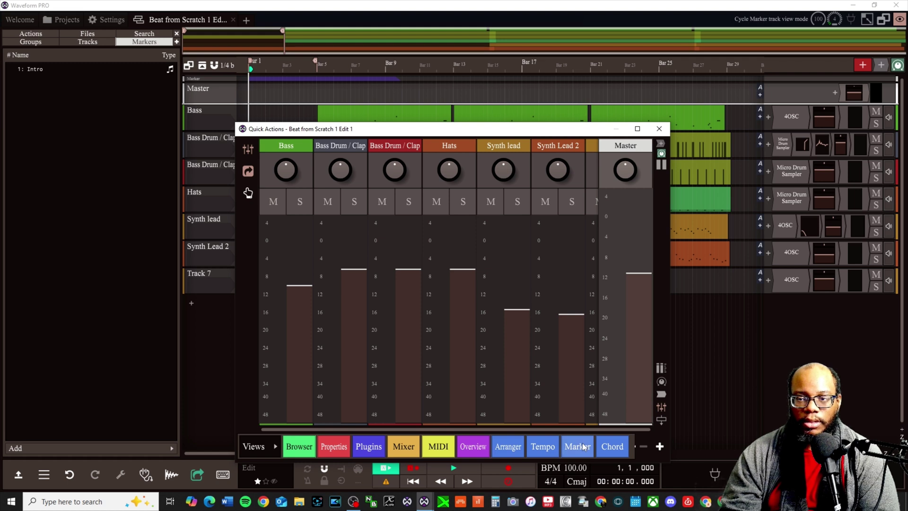
left_click(622, 448)
left_click(611, 448)
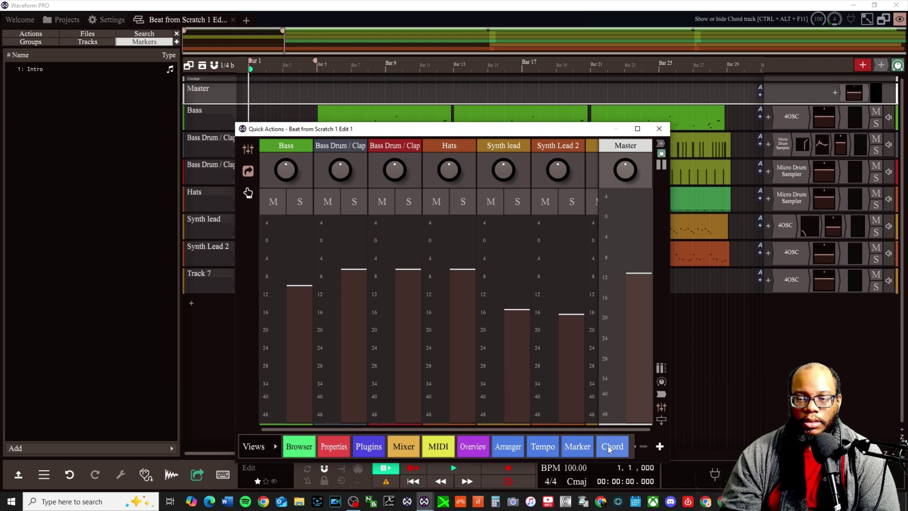
left_click(300, 447)
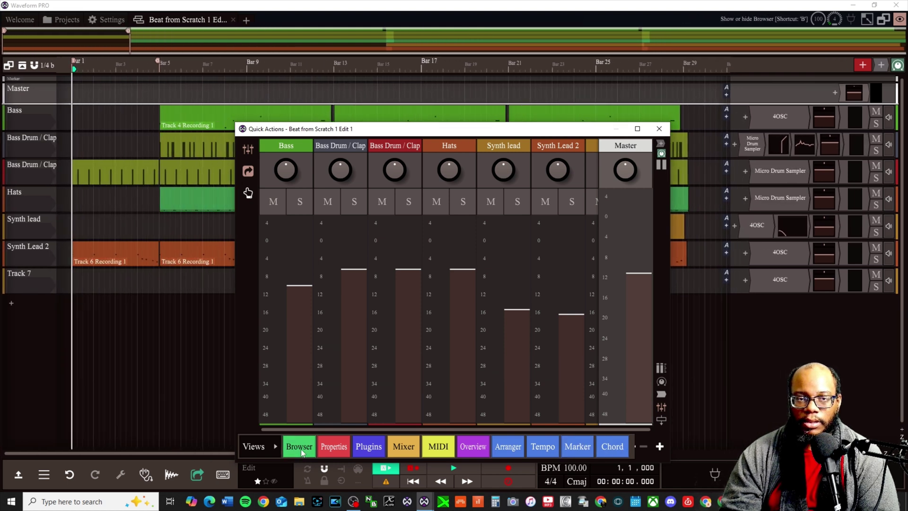
left_click(300, 448)
left_click(342, 447)
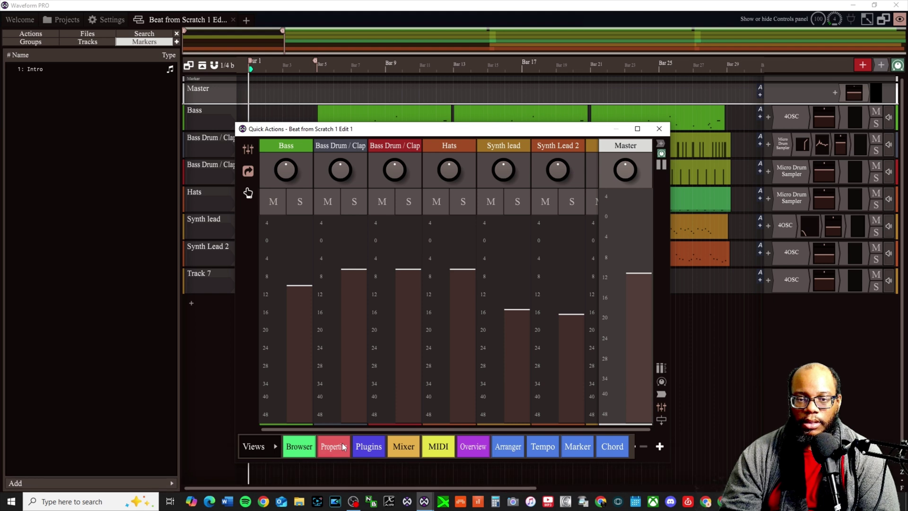
left_click(341, 447)
left_click(376, 447)
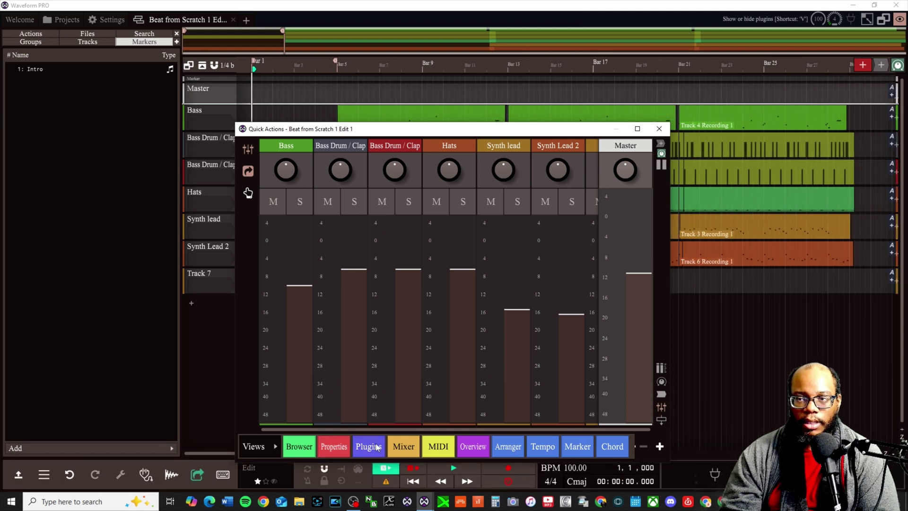